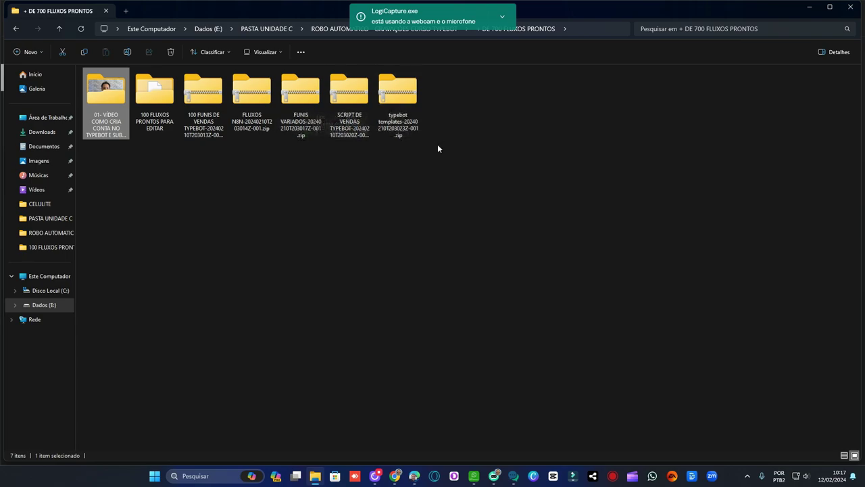
Open the FUNIS VARIADOS archive and browse the ready-made JSON funnel files in its FUNIS VARIADOS folder.
click(291, 122)
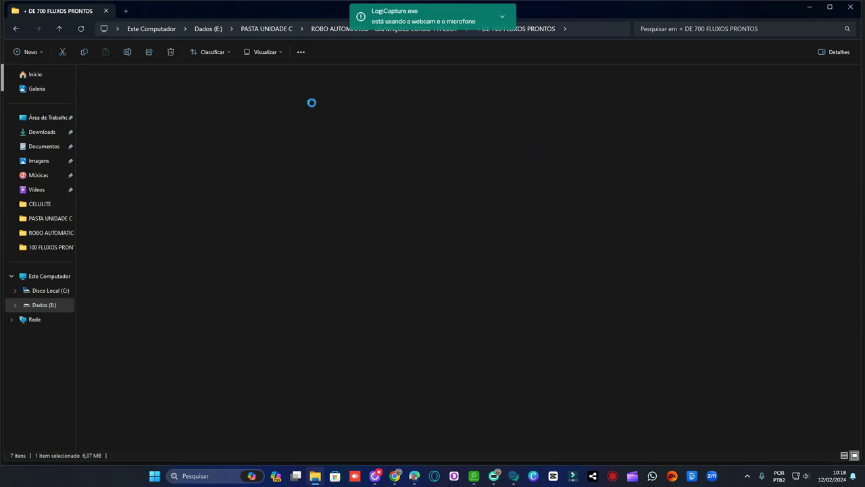
double_click(127, 86)
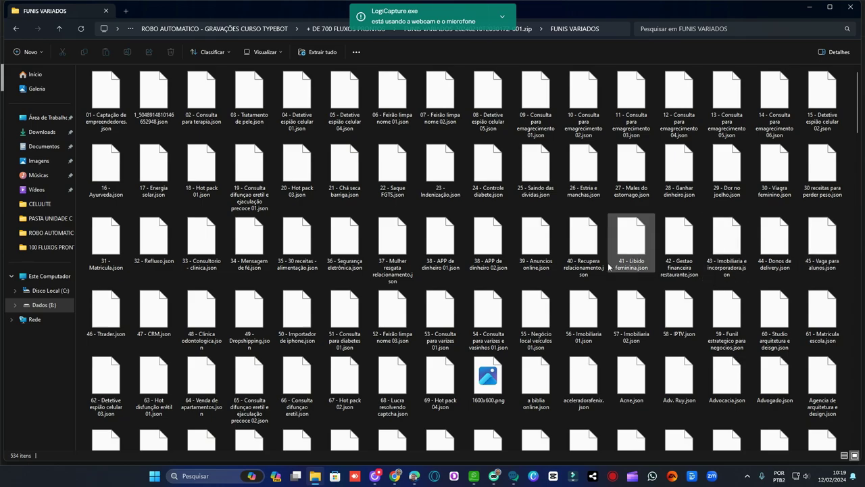
scroll(609, 268, down, 3)
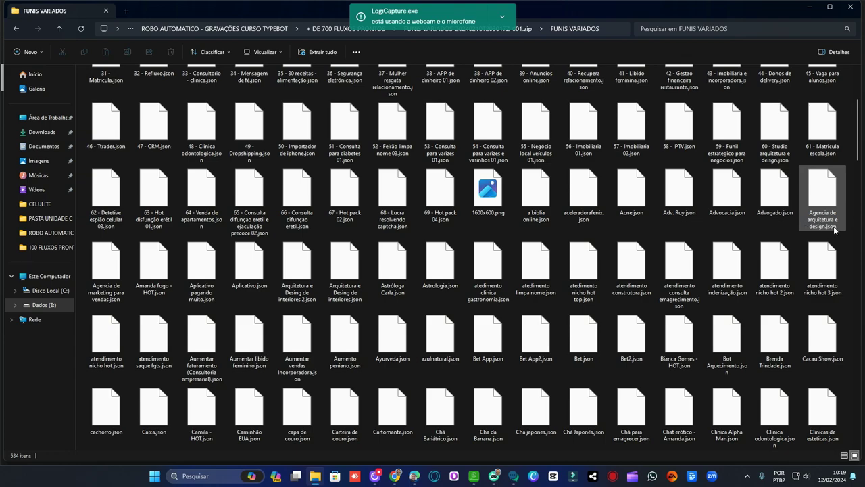
scroll(679, 284, down, 3)
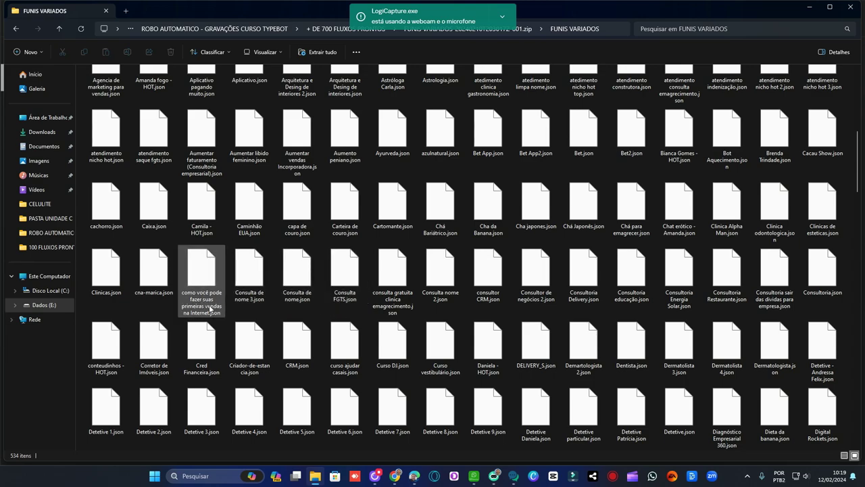
scroll(498, 292, down, 3)
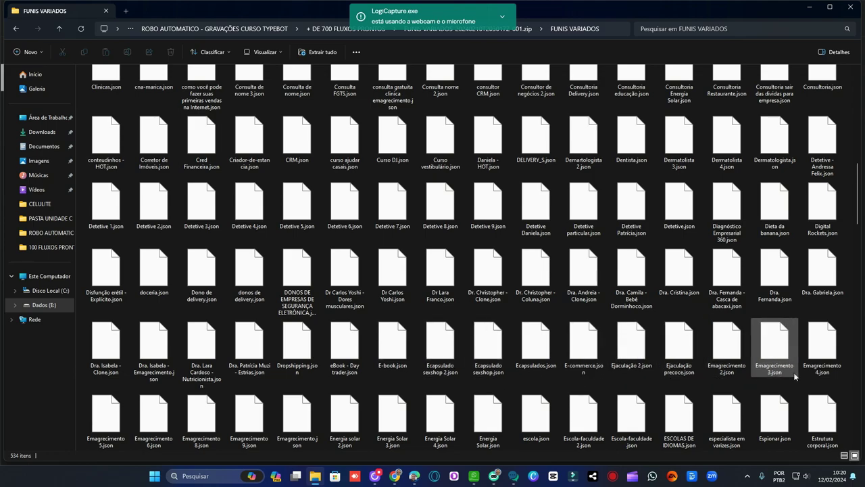
scroll(669, 365, down, 3)
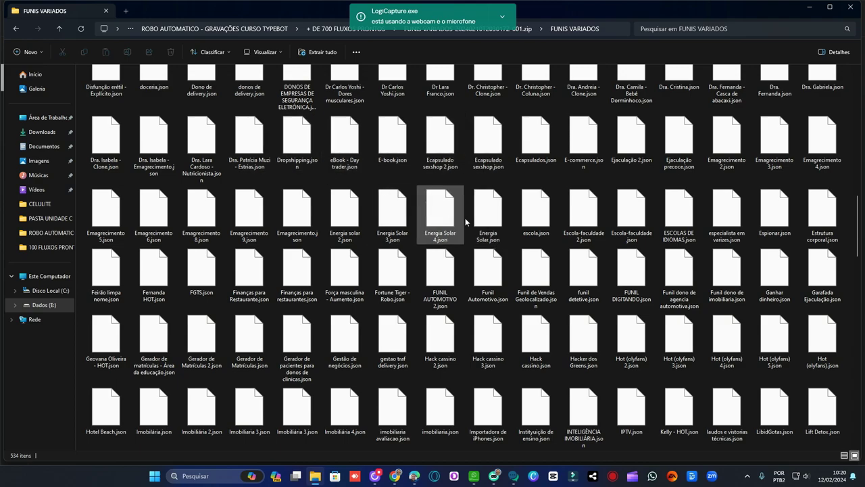
Switch to the Typebot workspace in Chrome and view its existing bots and the options for creating a new one.
click(810, 7)
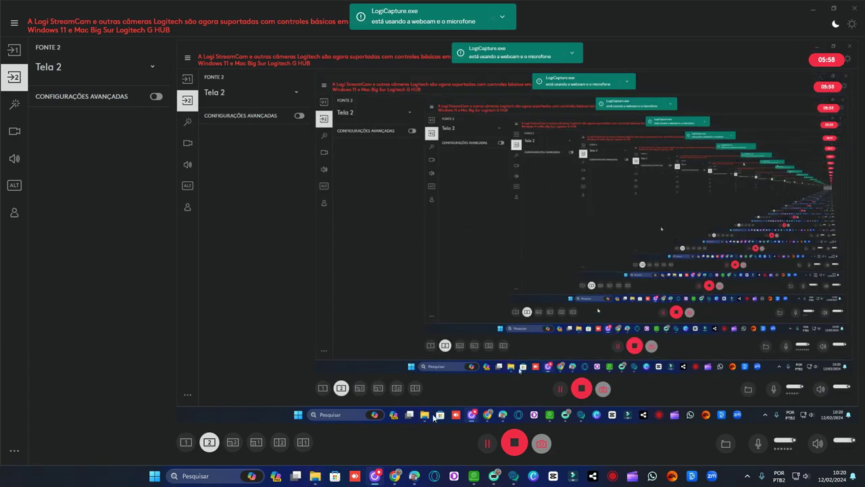
click(395, 476)
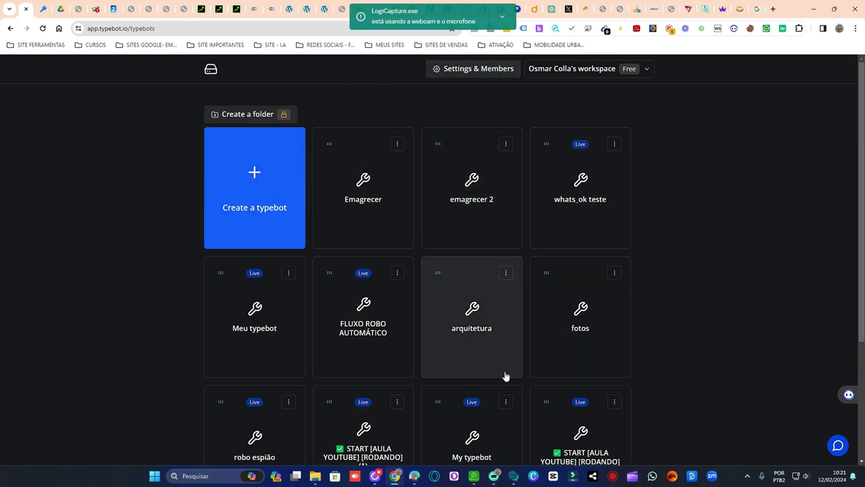
scroll(510, 351, down, 2)
scroll(553, 305, up, 2)
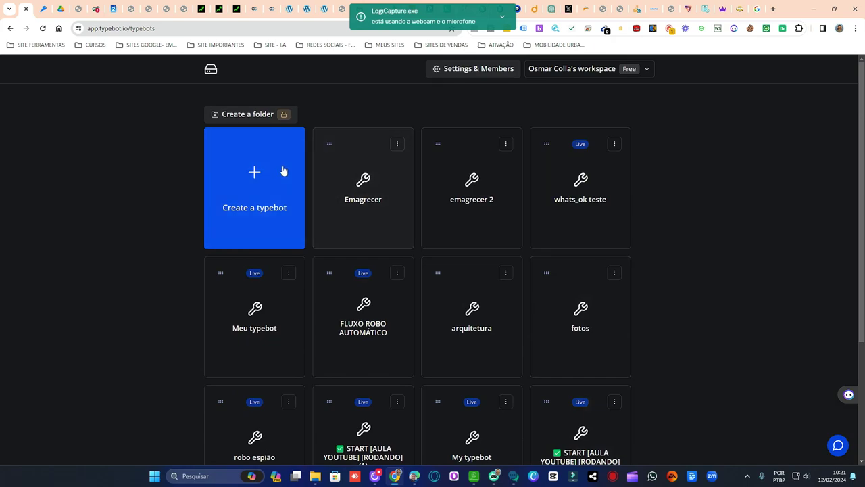
click(261, 187)
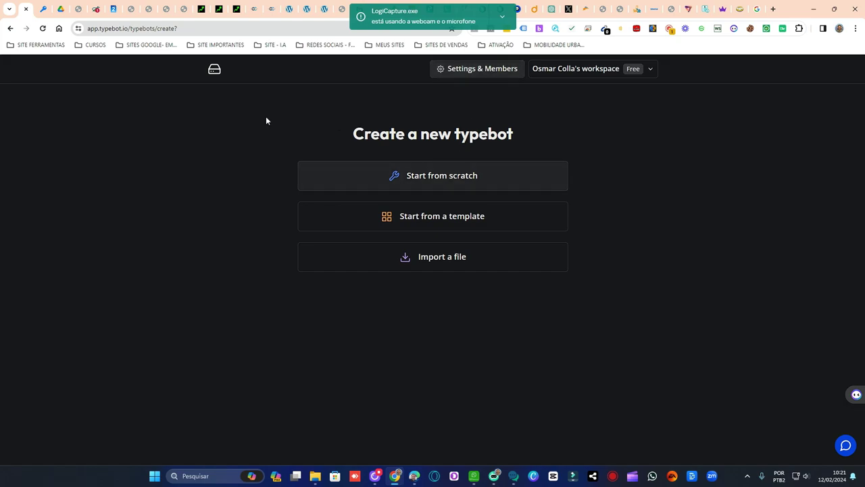
click(11, 28)
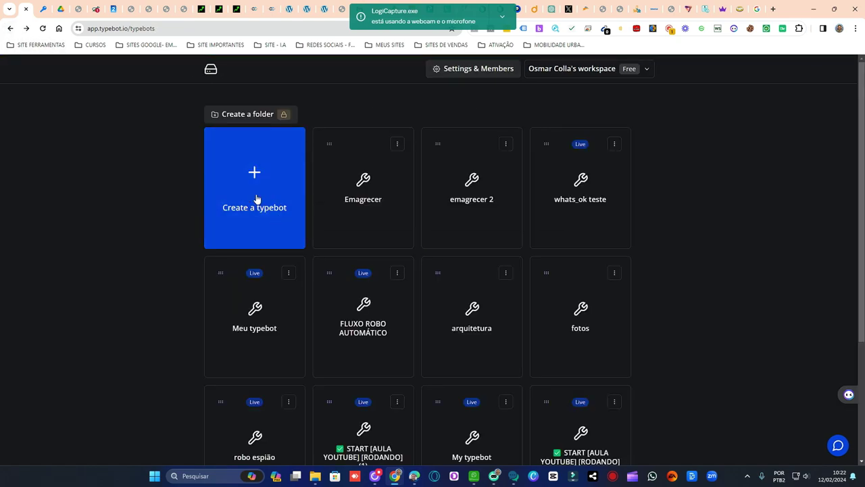
Set the Typebot interface language to Português (BR) in the account preferences and return to the workspace.
click(477, 68)
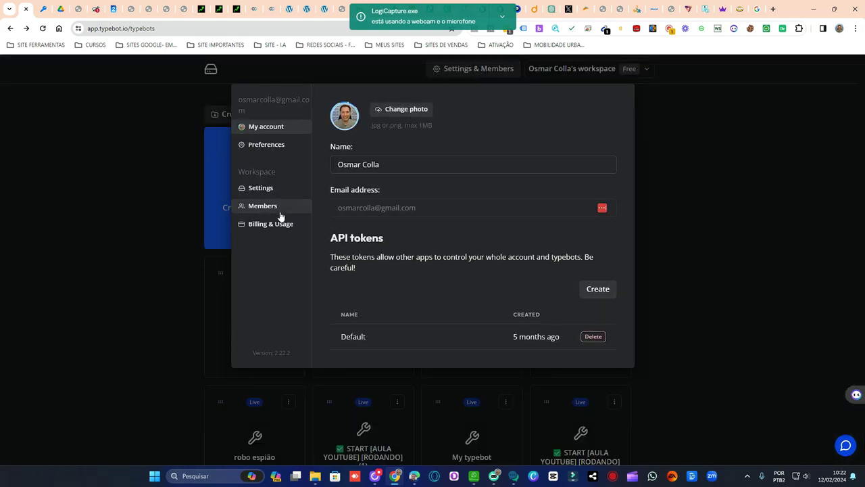
click(265, 189)
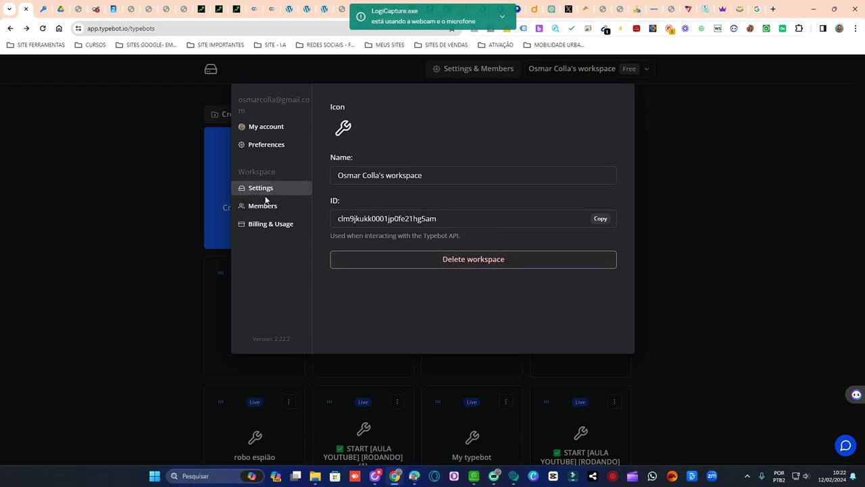
click(279, 146)
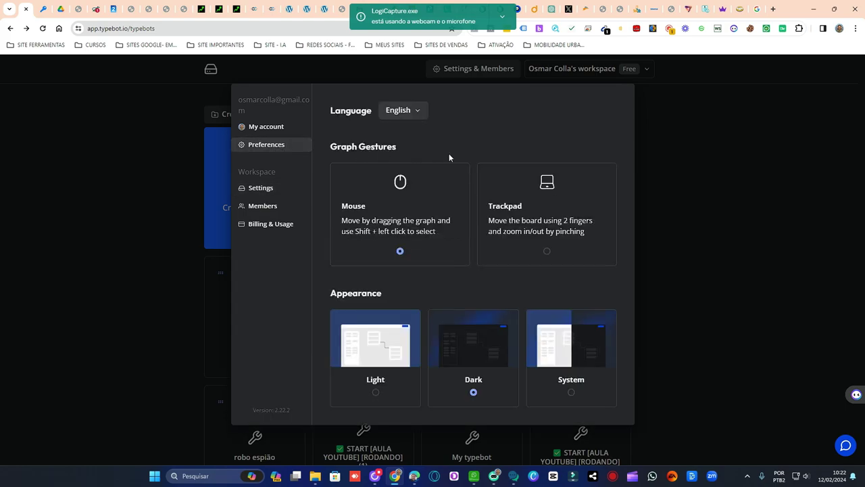
click(419, 113)
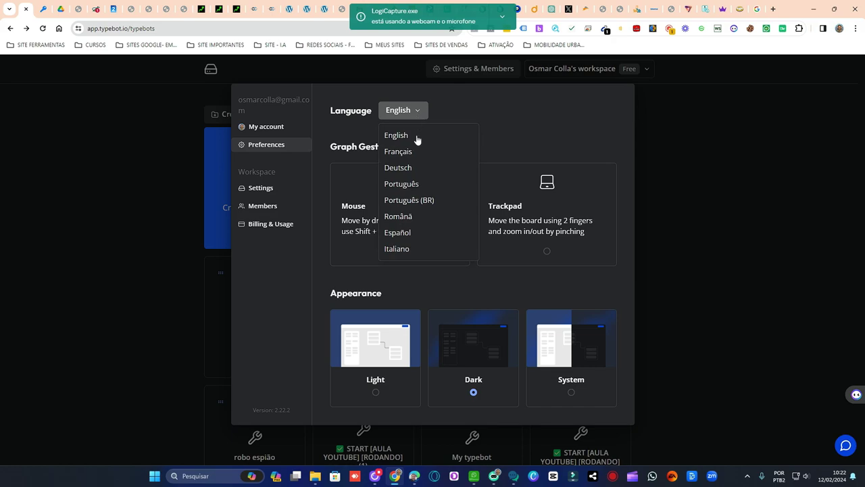
click(427, 202)
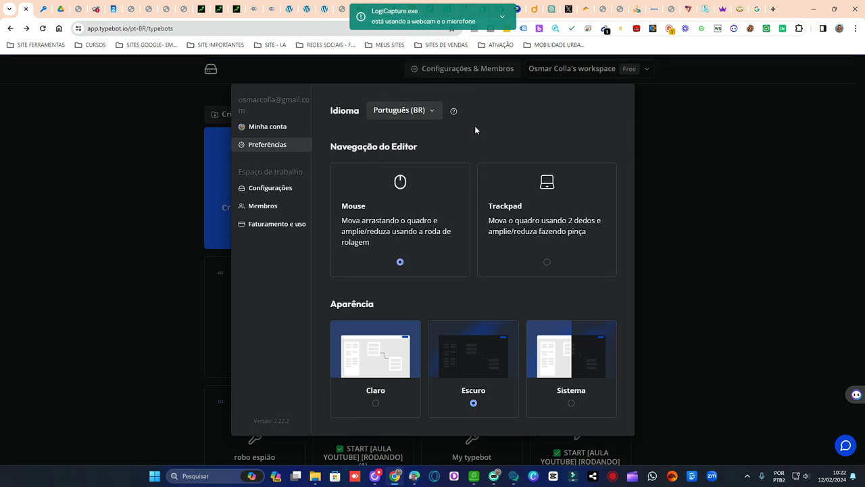
click(667, 200)
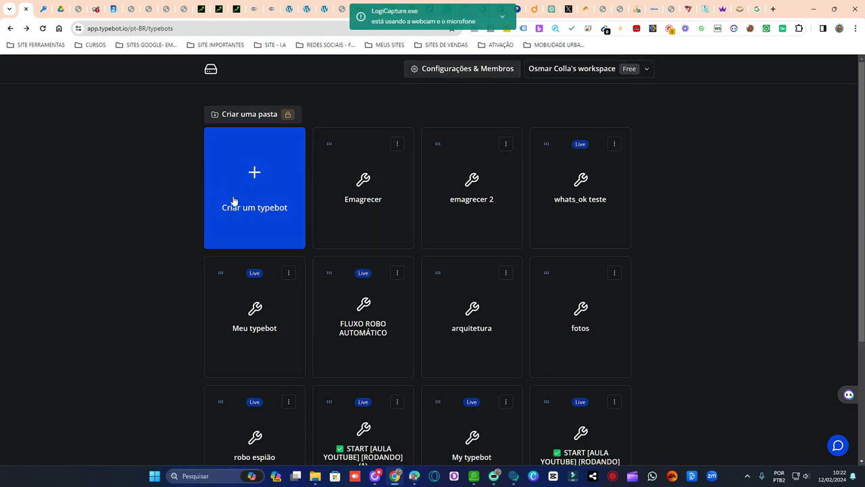
Create a new typebot by importing the file ._typebot-export-audium-gotas-afiliados-call-2-lef62d0.json from the 100 ready-made flows folder.
click(255, 170)
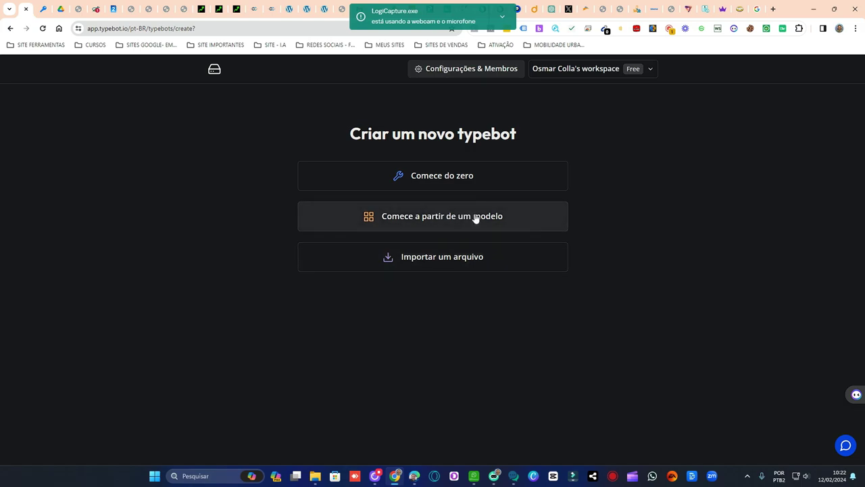
click(464, 263)
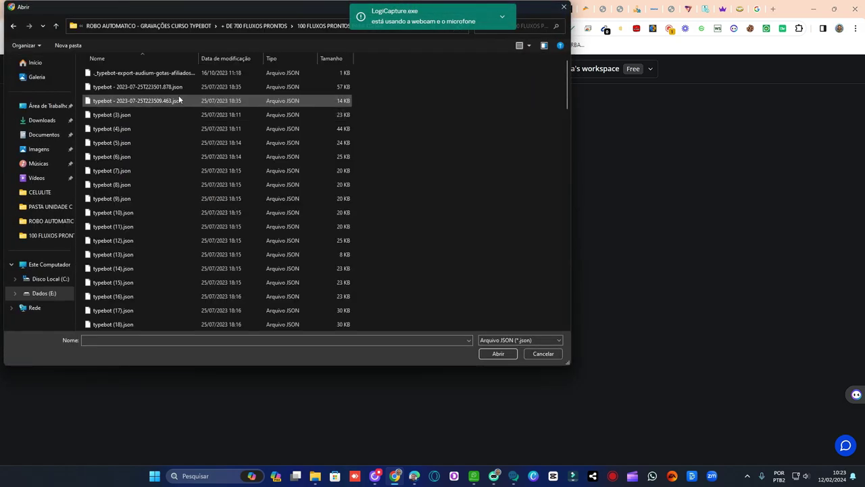
click(531, 46)
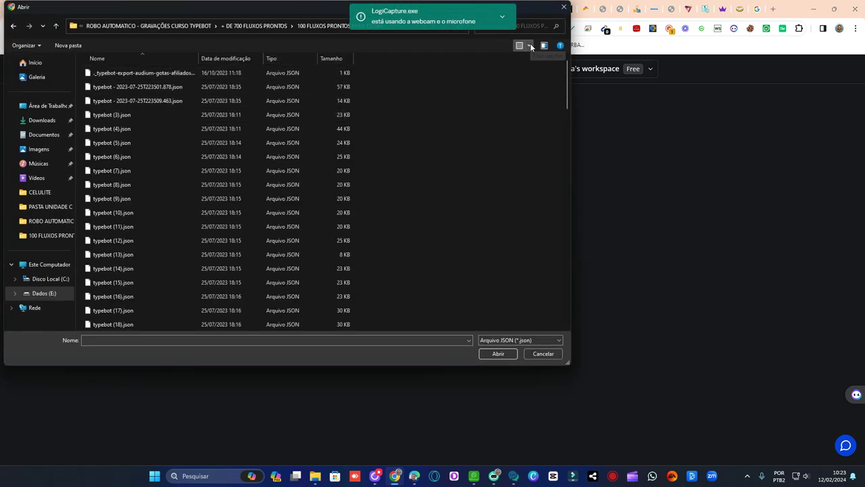
click(568, 30)
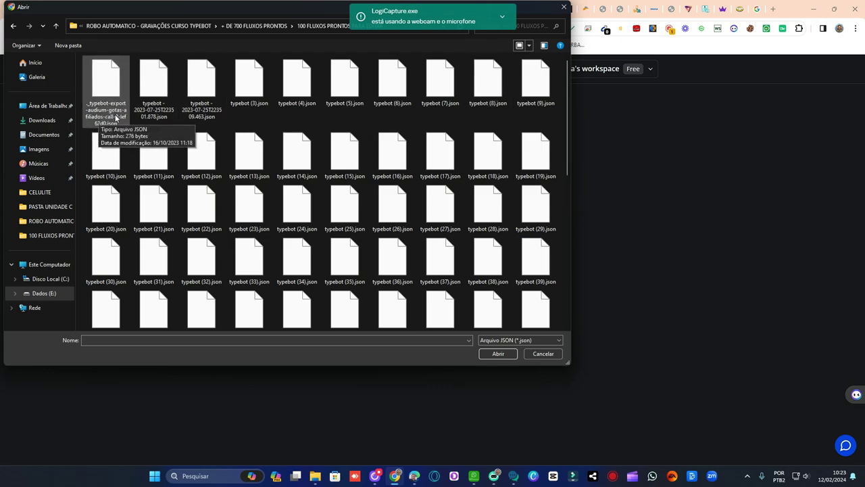
click(113, 122)
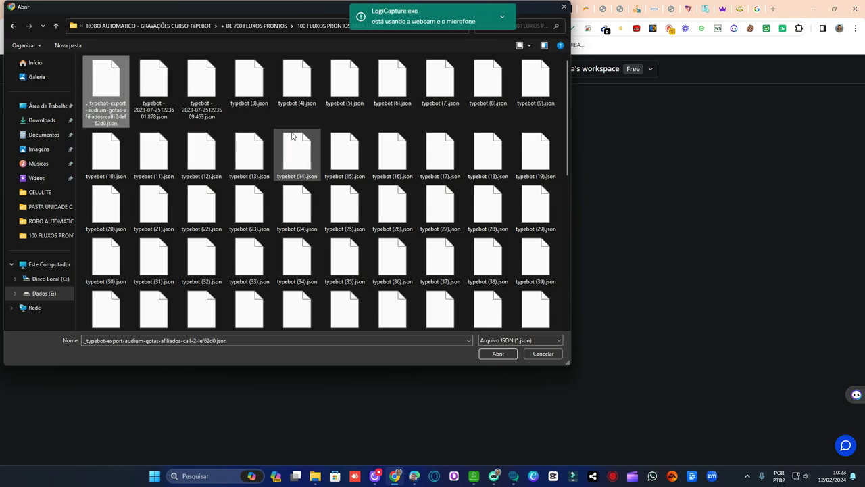
click(497, 353)
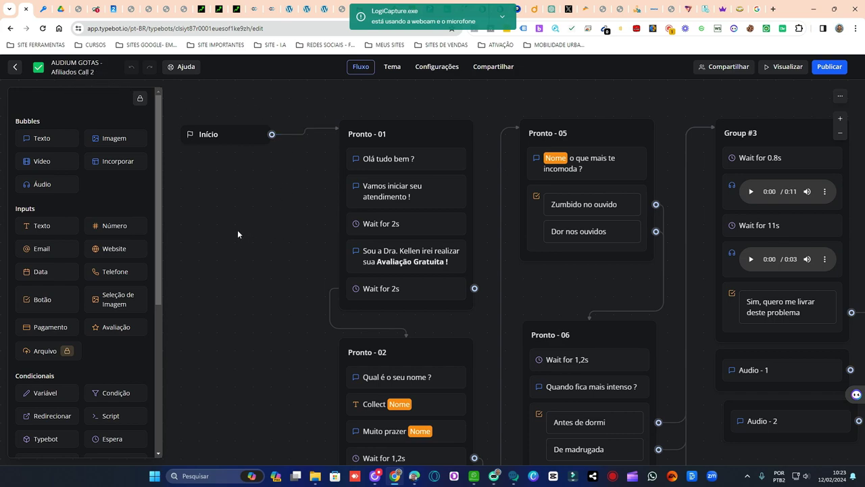
Examine the imported AUDIUM GOTAS flow, following its groups from Pronto - 01 through Group #3, Advertorial and the audio groups.
drag(294, 236, 249, 226)
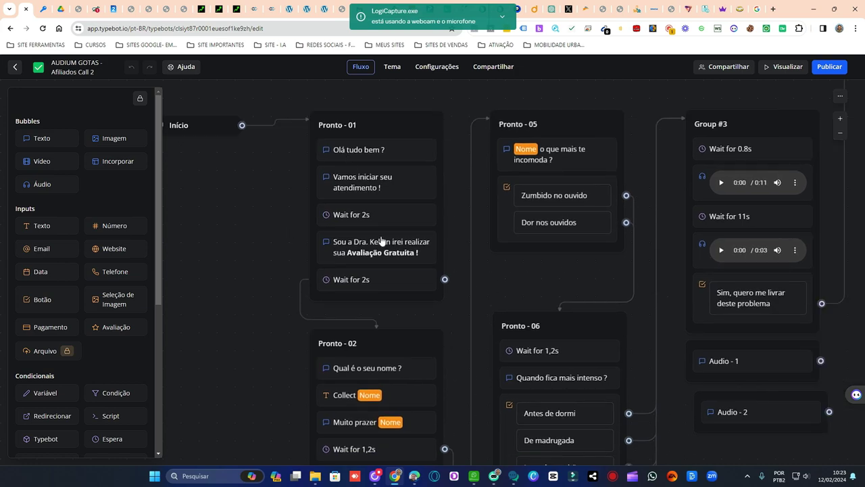
scroll(257, 307, down, 2)
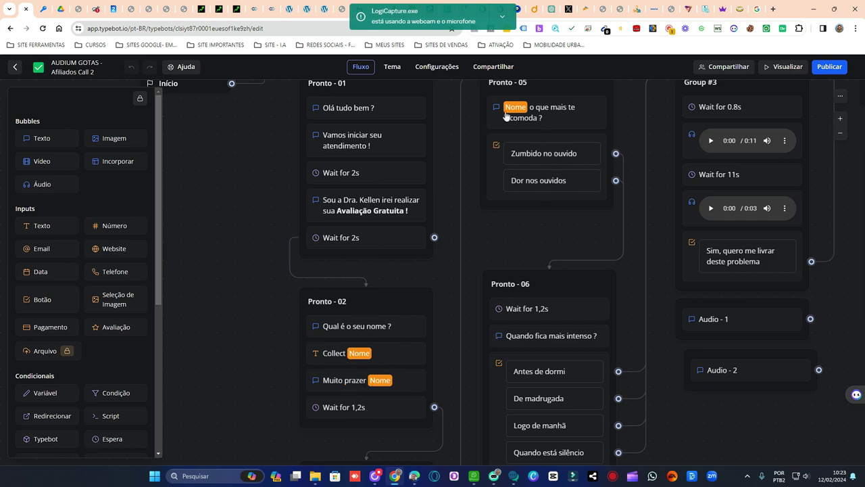
scroll(576, 234, right, 3)
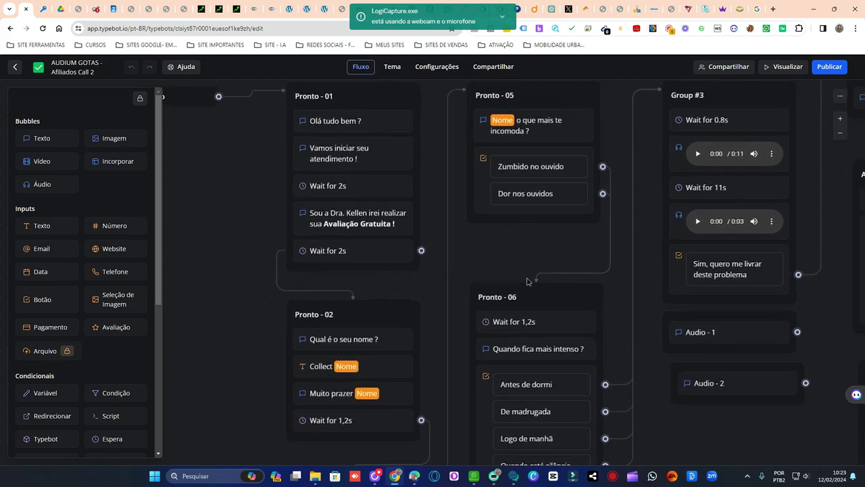
scroll(446, 257, right, 2)
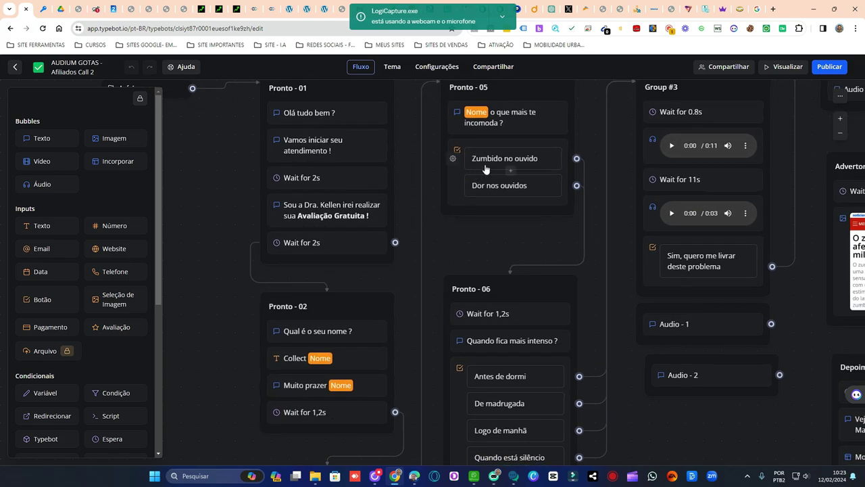
scroll(561, 255, right, 3)
scroll(466, 235, right, 1)
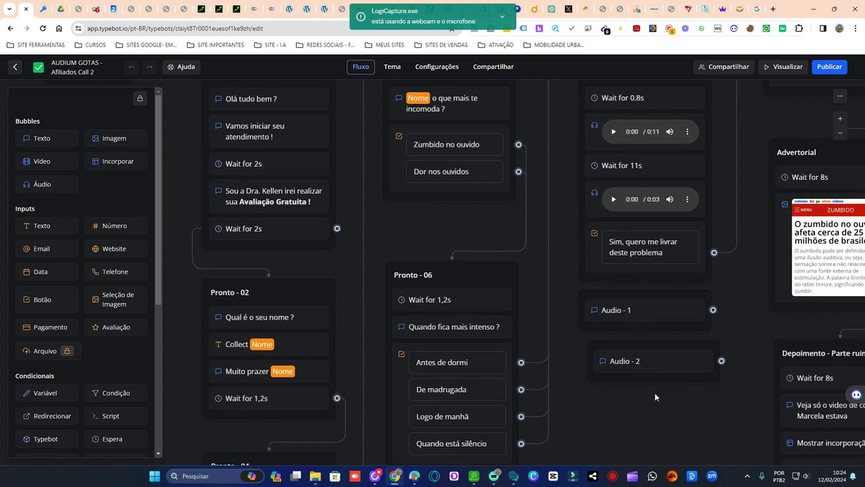
scroll(703, 414, right, 3)
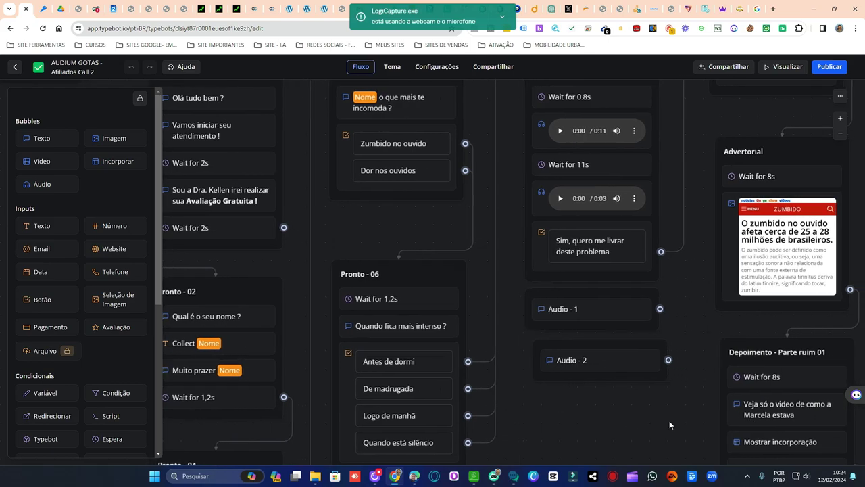
scroll(667, 425, right, 3)
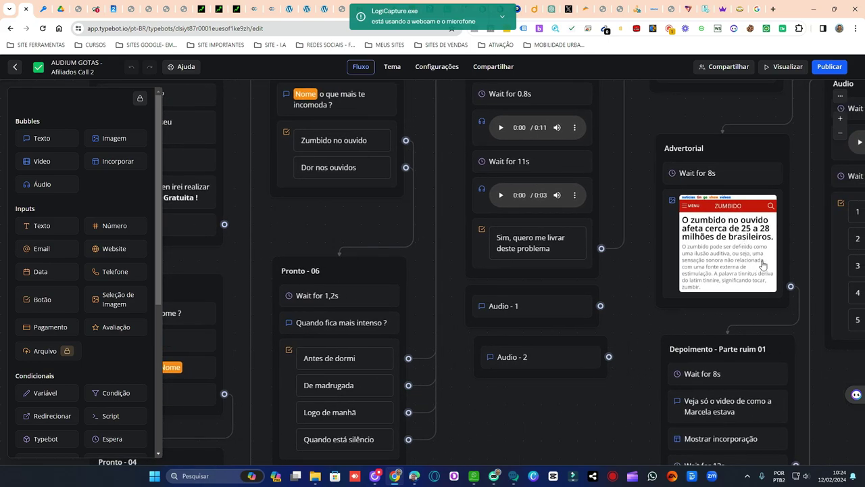
scroll(618, 410, right, 2)
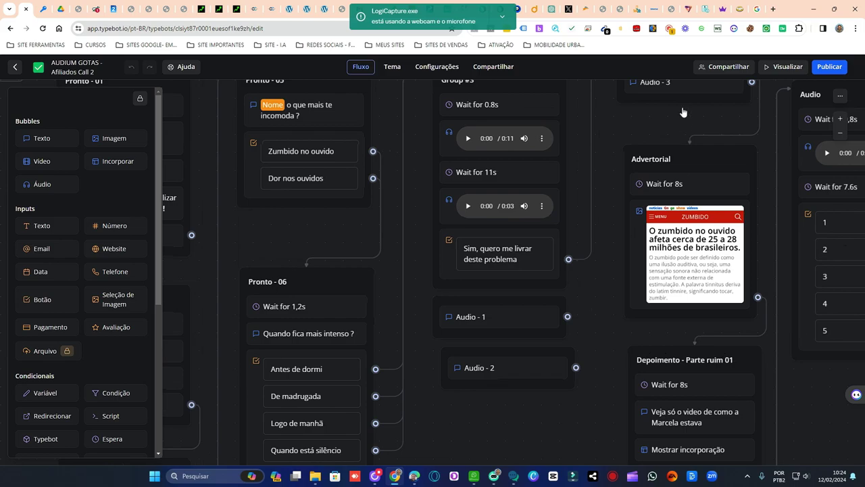
scroll(664, 120, up, 1)
scroll(664, 119, right, 1)
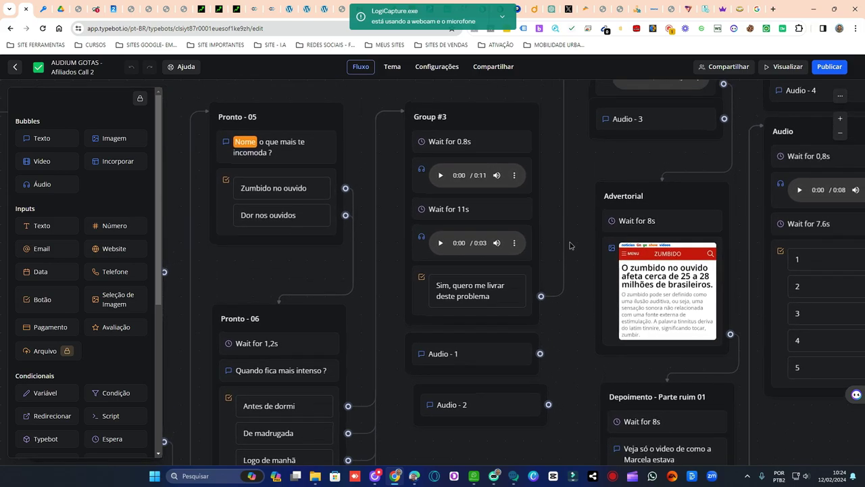
scroll(642, 173, up, 1)
scroll(642, 173, right, 1)
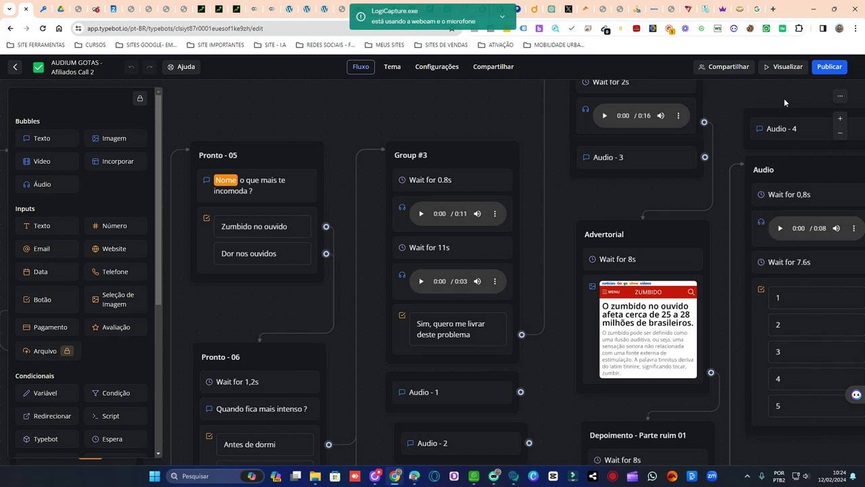
scroll(744, 97, right, 1)
key(ctrl+c)
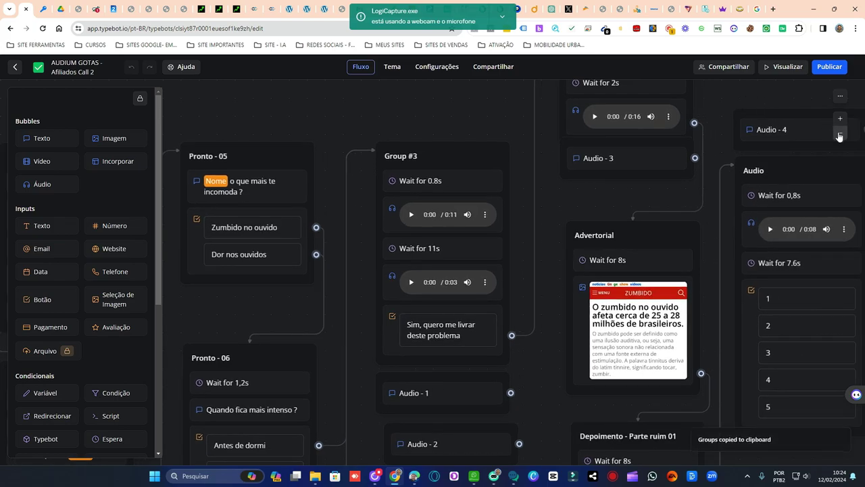
click(840, 133)
click(840, 133)
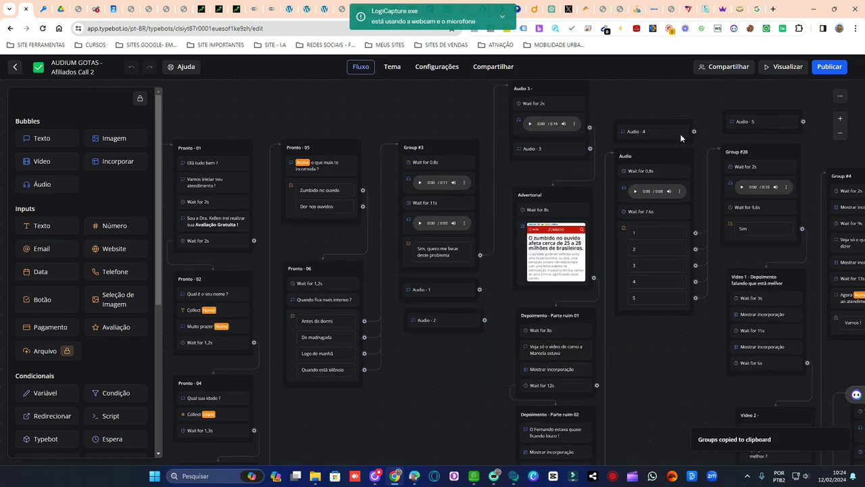
Examine the rest of the AUDIUM GOTAS flow, from the Depoimento and video groups through Group #4 to the Group #8 copies and Group #44.
scroll(680, 135, down, 2)
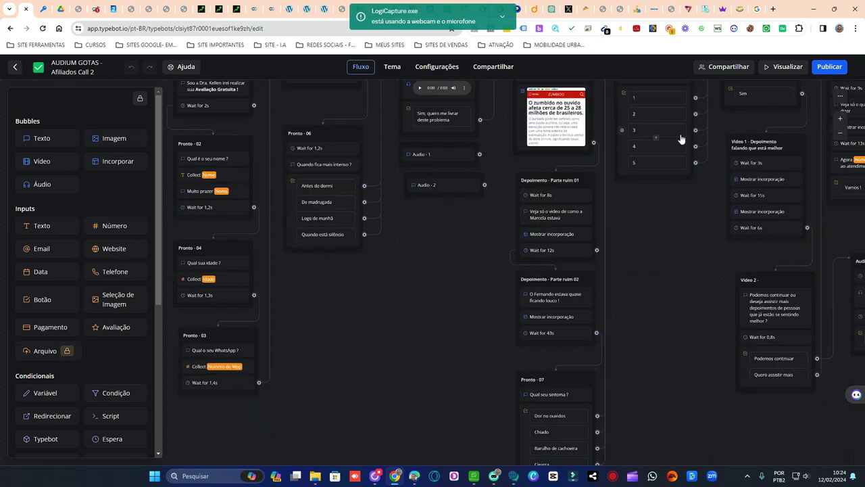
scroll(680, 135, up, 2)
scroll(680, 176, up, 1)
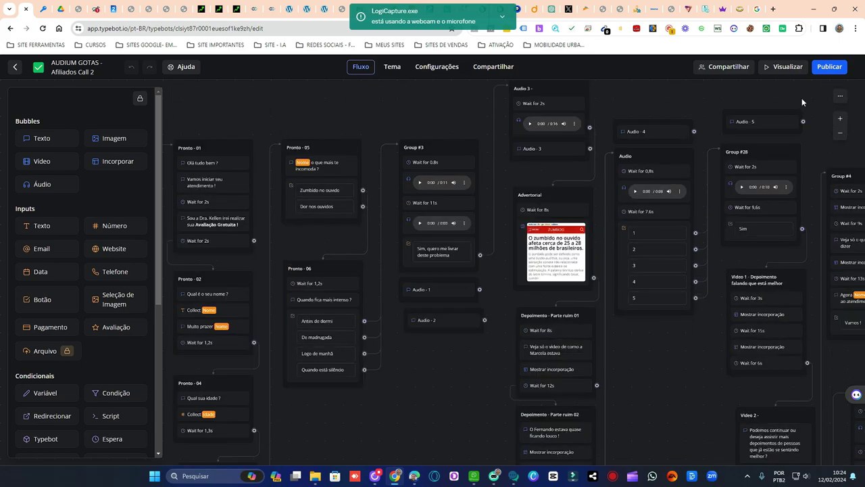
click(840, 132)
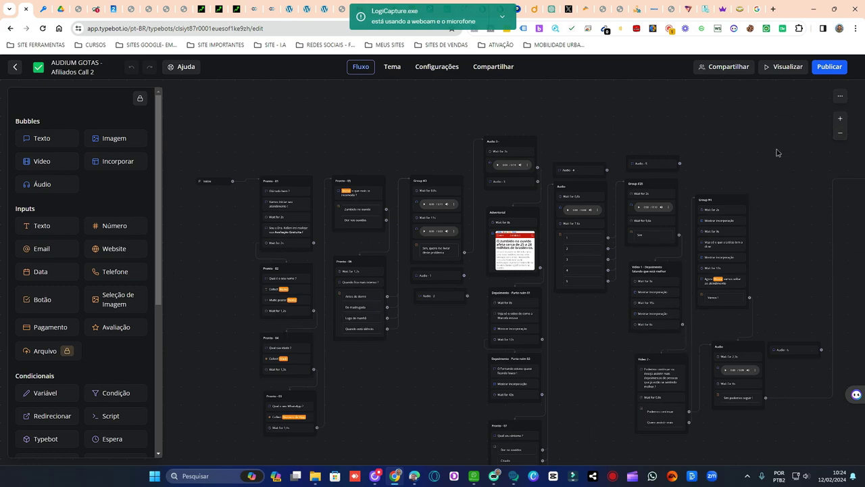
scroll(777, 153, right, 1)
scroll(708, 123, right, 1)
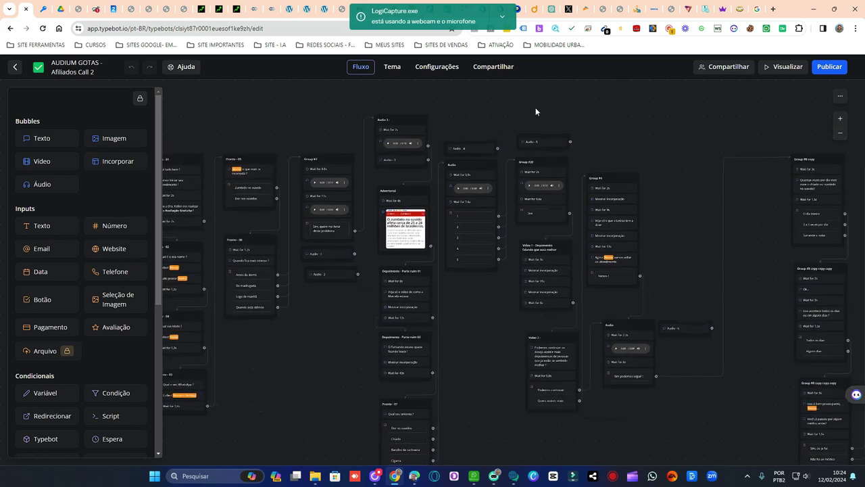
scroll(764, 126, right, 3)
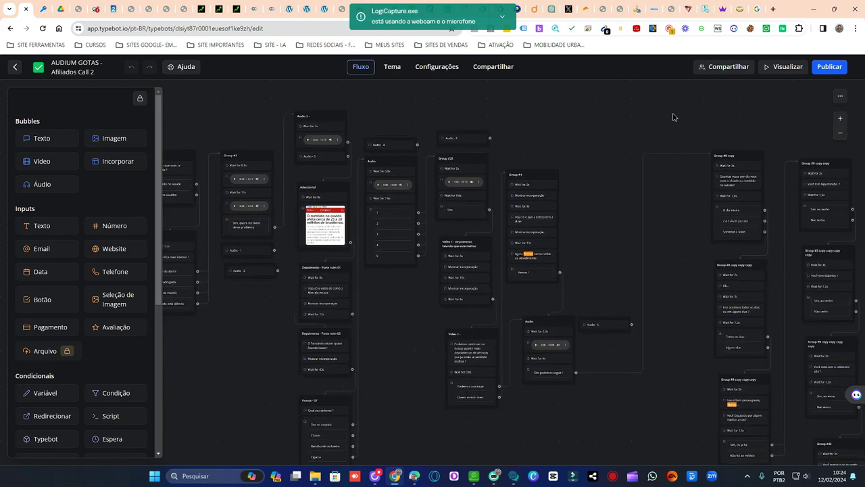
scroll(748, 115, right, 2)
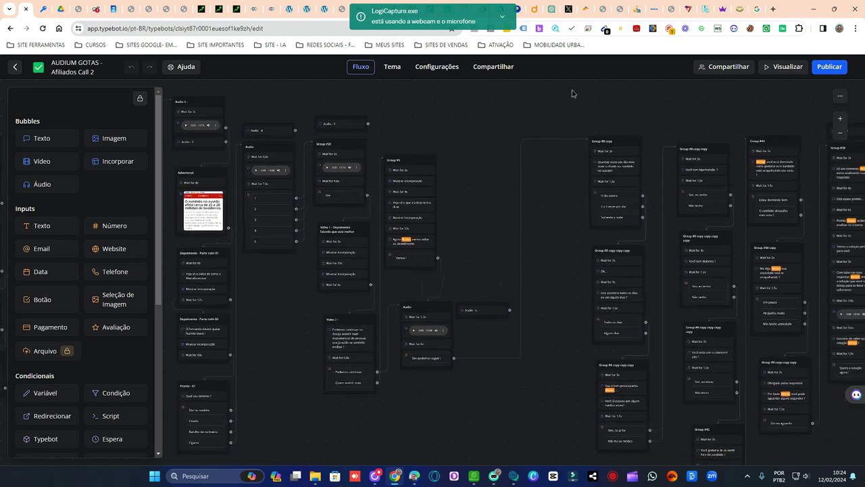
scroll(605, 105, right, 1)
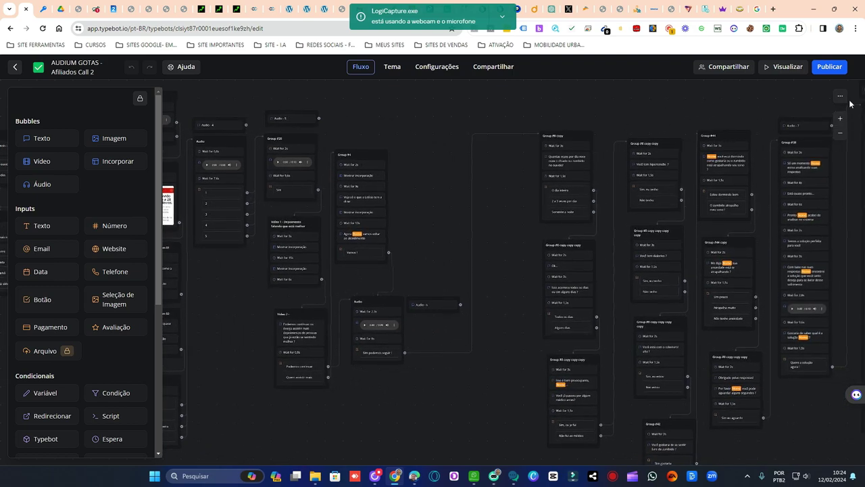
Inspect the second embed bubble's settings in Group #4 and the text bubble "Isso acontece todos os dias ou em alguns dias ?" without changing them.
click(840, 118)
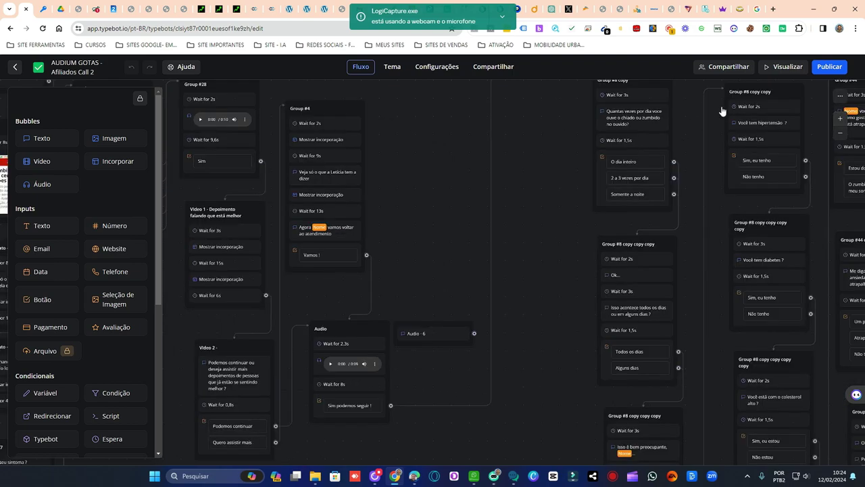
click(841, 118)
click(295, 183)
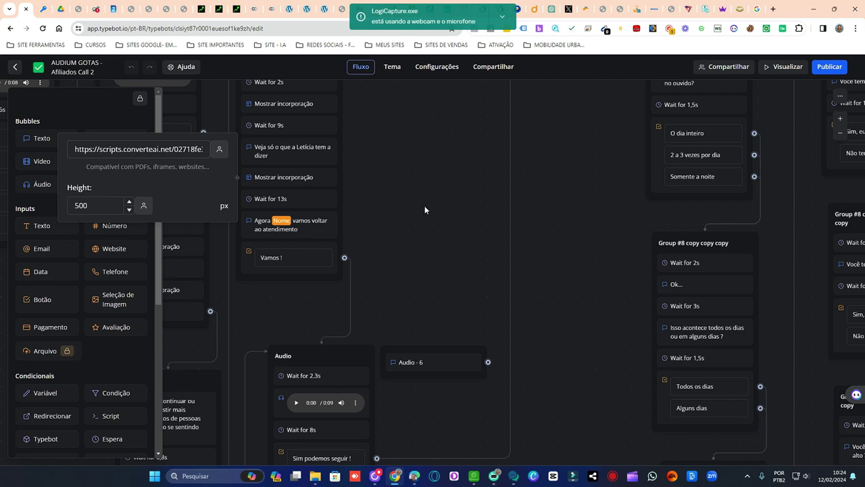
click(709, 337)
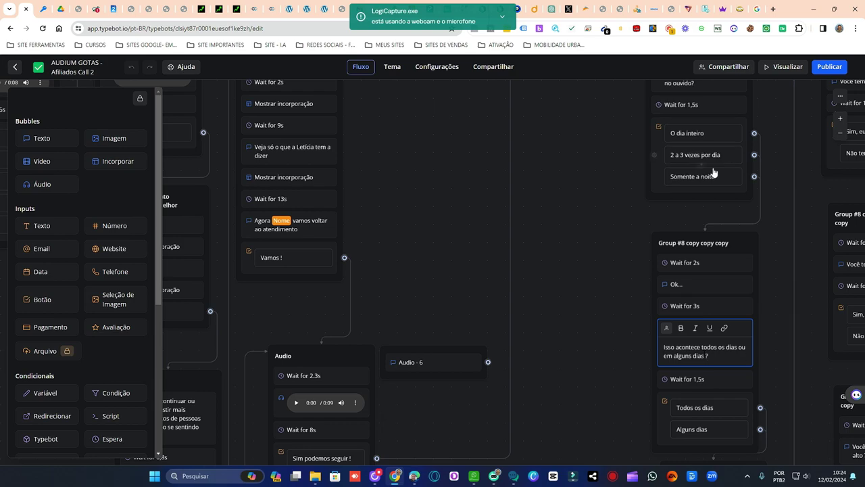
click(566, 163)
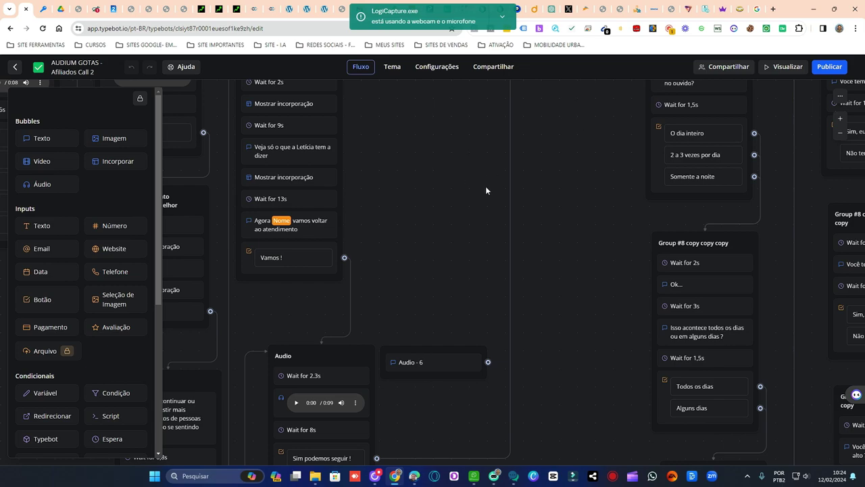
scroll(527, 175, left, 2)
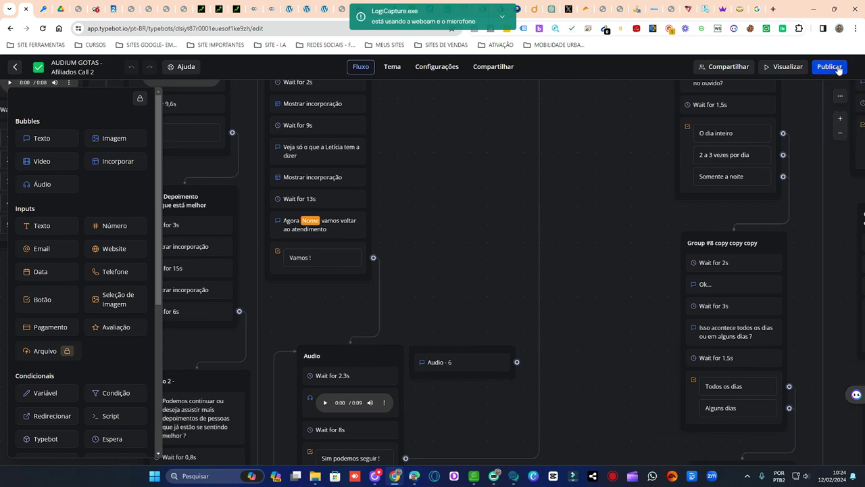